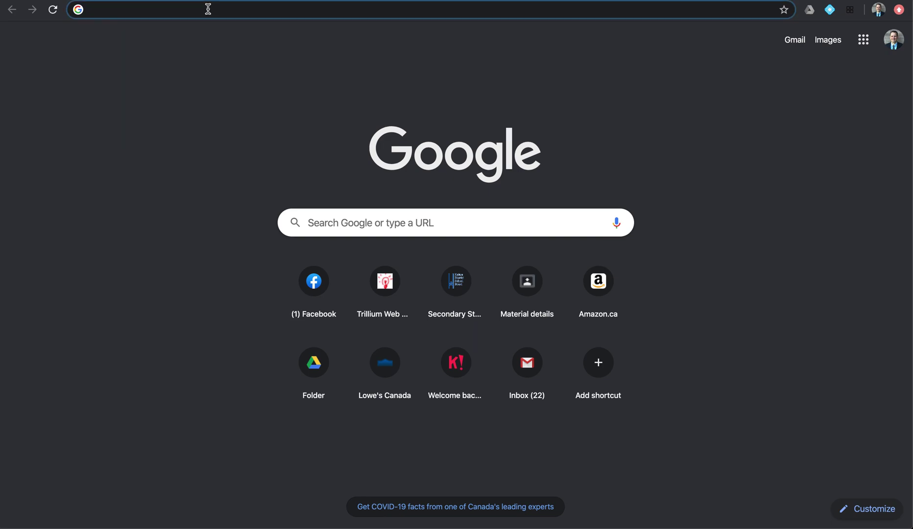
# Open bit.ly/mmrcircuit and enter the Intro screen of the DC circuit simulation
pyautogui.write('bit.ly')
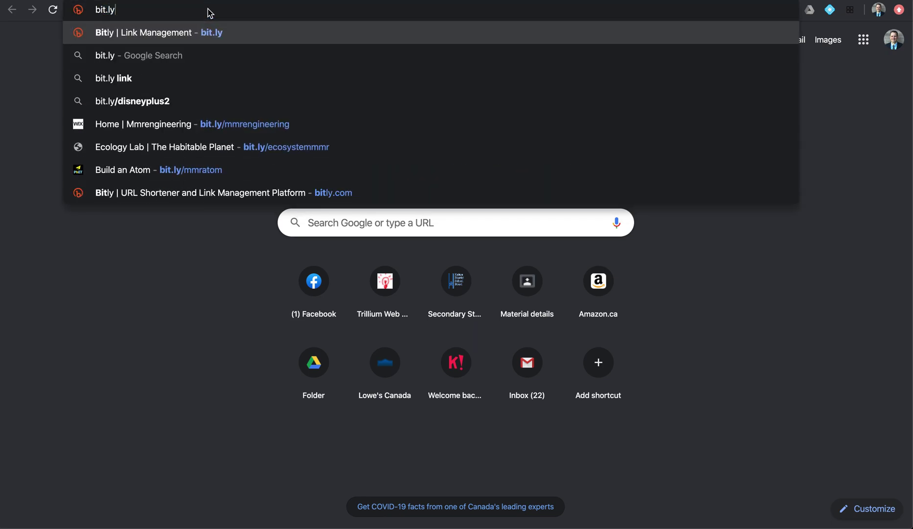
pyautogui.write('/mmrcircuit')
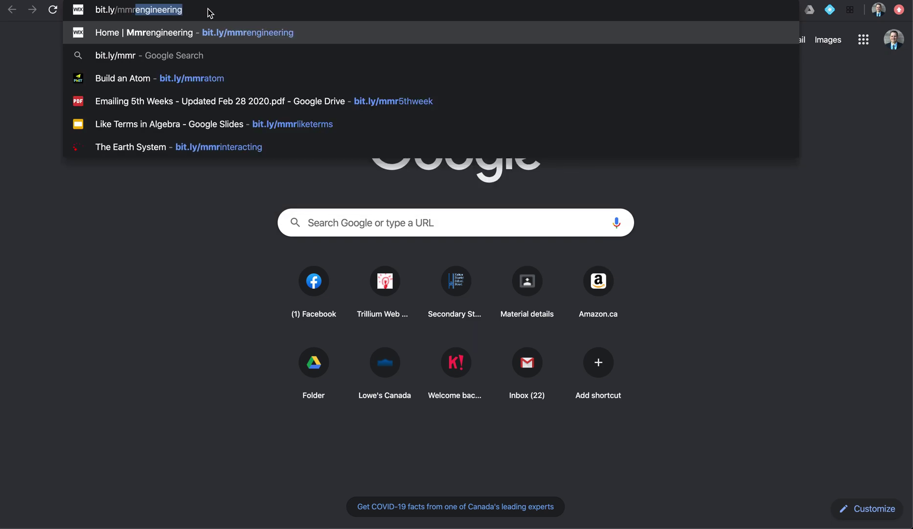
pyautogui.press('Return')
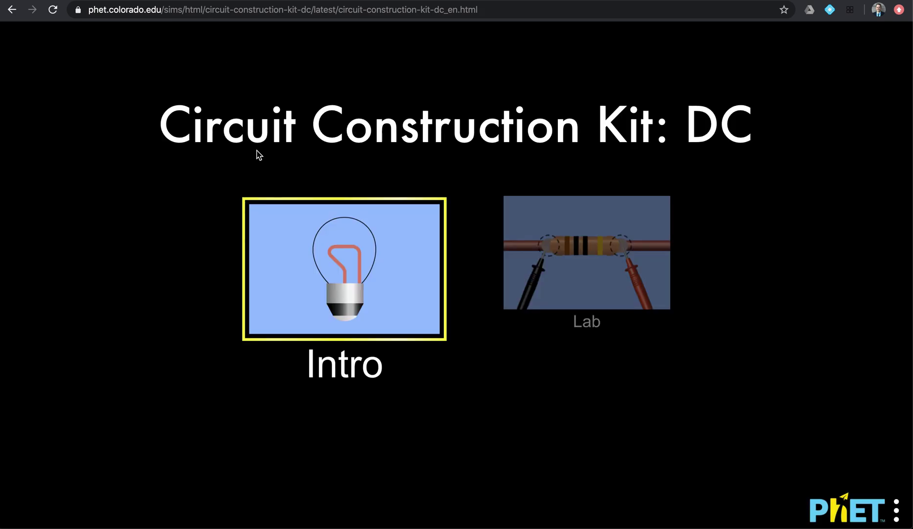
pyautogui.click(364, 266)
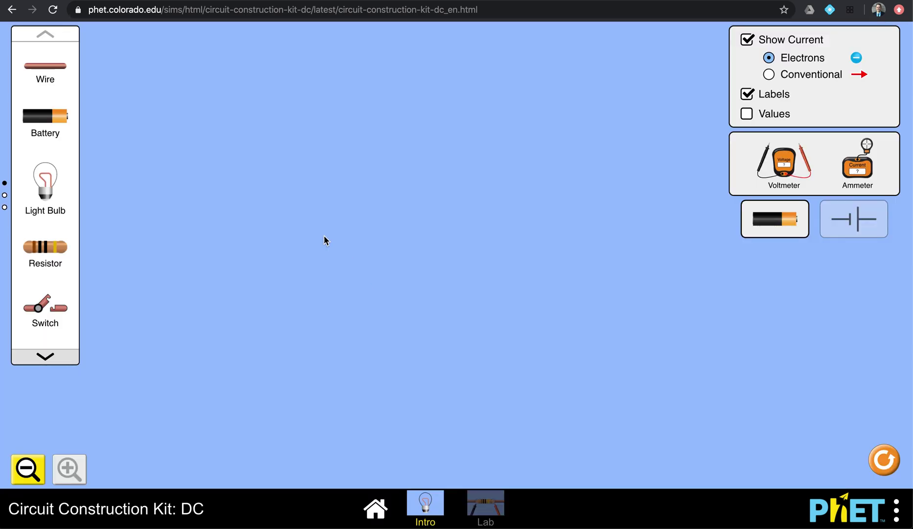
# Place a battery with a wire on each end, and extend the negative side with a downward wire and a wire running right beneath it
pyautogui.moveTo(49, 119); pyautogui.dragTo(397, 91)
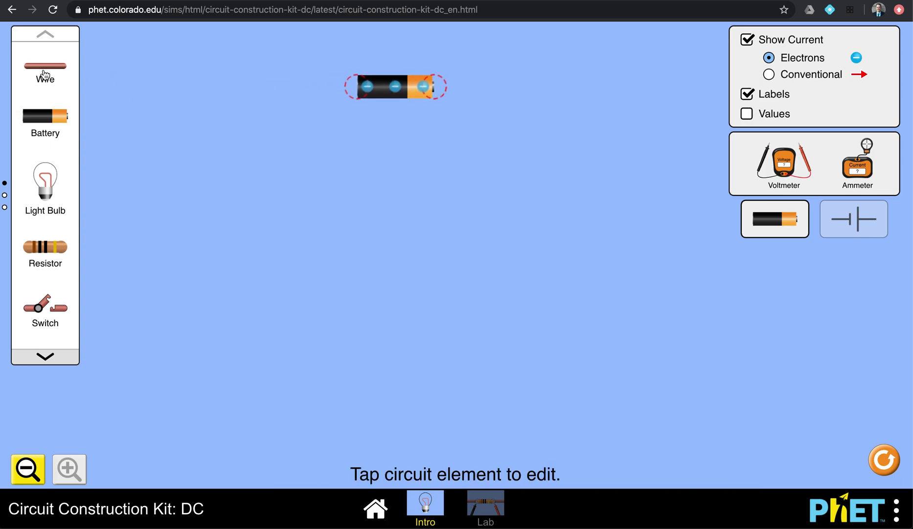
pyautogui.moveTo(45, 69); pyautogui.dragTo(308, 88)
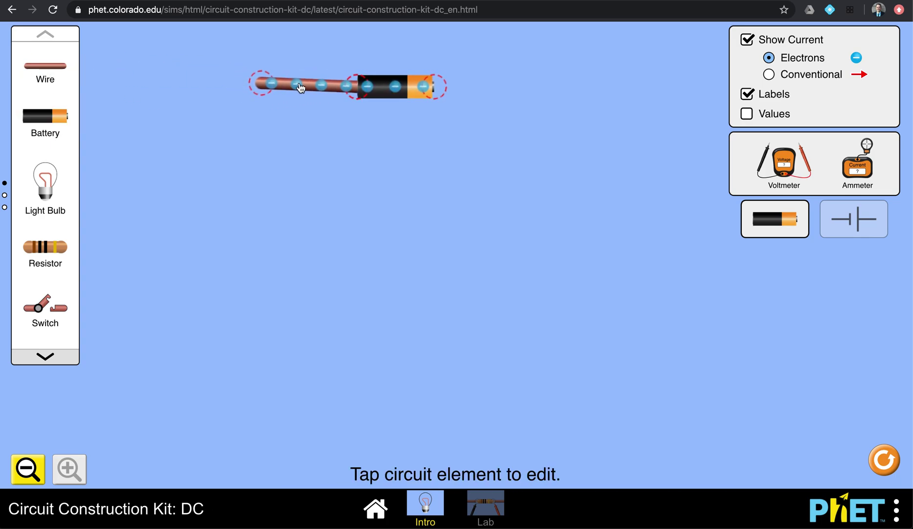
pyautogui.moveTo(67, 68); pyautogui.dragTo(478, 89)
pyautogui.moveTo(40, 69); pyautogui.dragTo(263, 194)
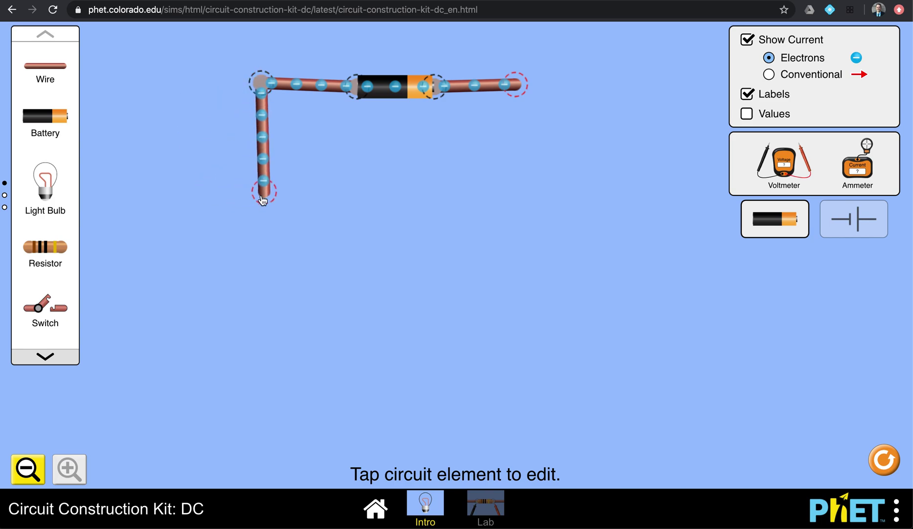
pyautogui.moveTo(47, 70); pyautogui.dragTo(357, 194)
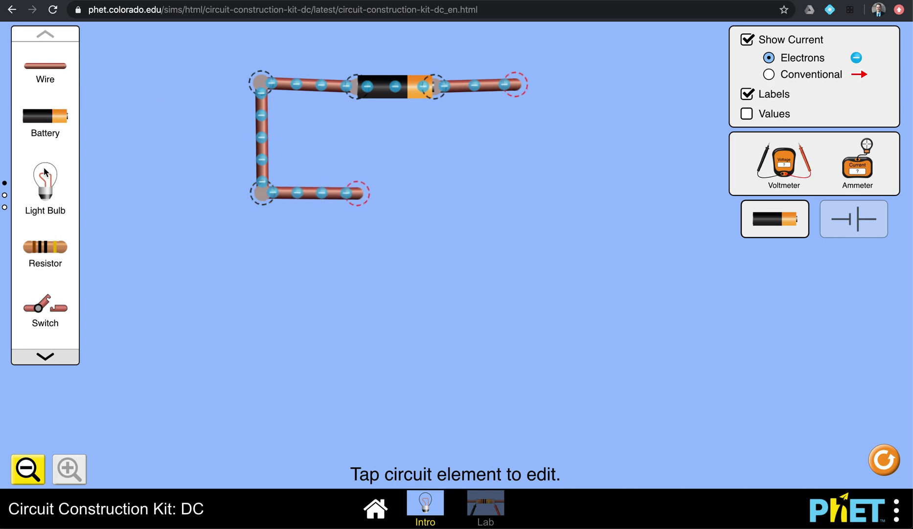
# Connect a light bulb to the end of the lower wire and close the loop to the battery's positive side with two more wires
pyautogui.moveTo(46, 189); pyautogui.dragTo(385, 202)
pyautogui.moveTo(60, 65); pyautogui.dragTo(515, 181)
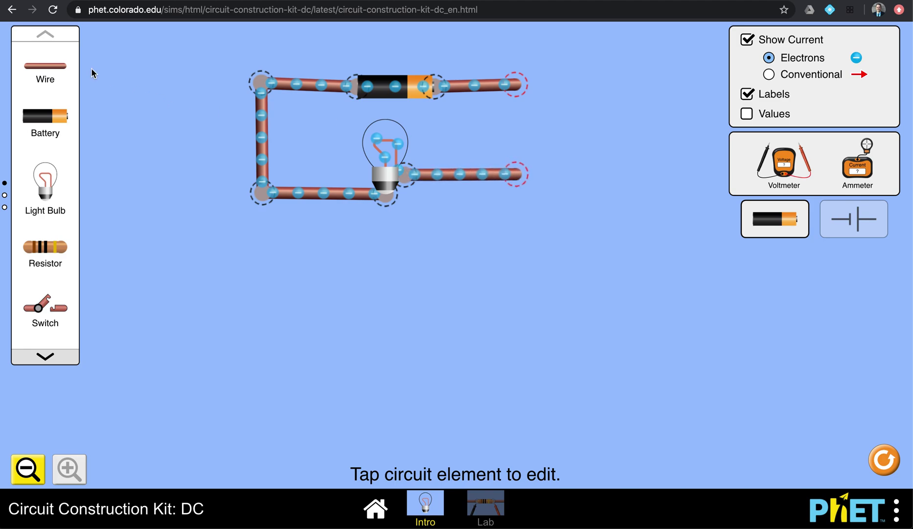
pyautogui.moveTo(53, 73); pyautogui.dragTo(530, 172)
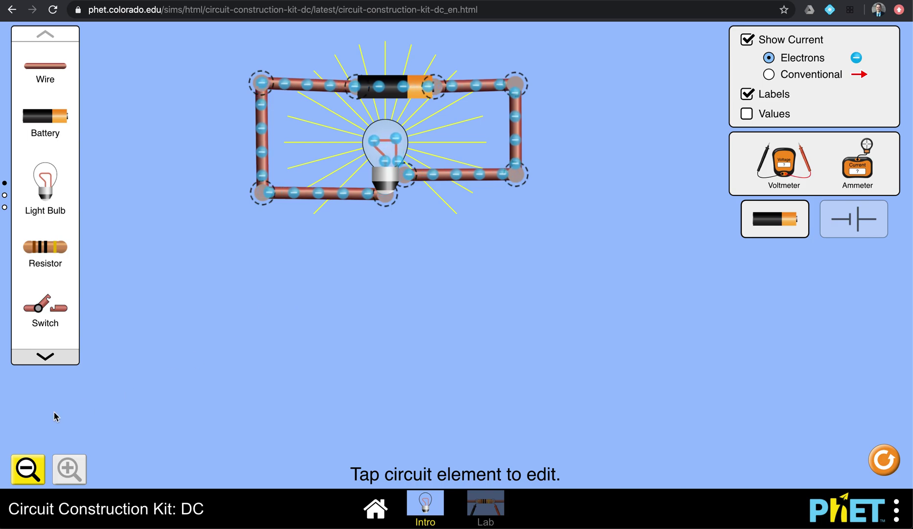
pyautogui.click(27, 468)
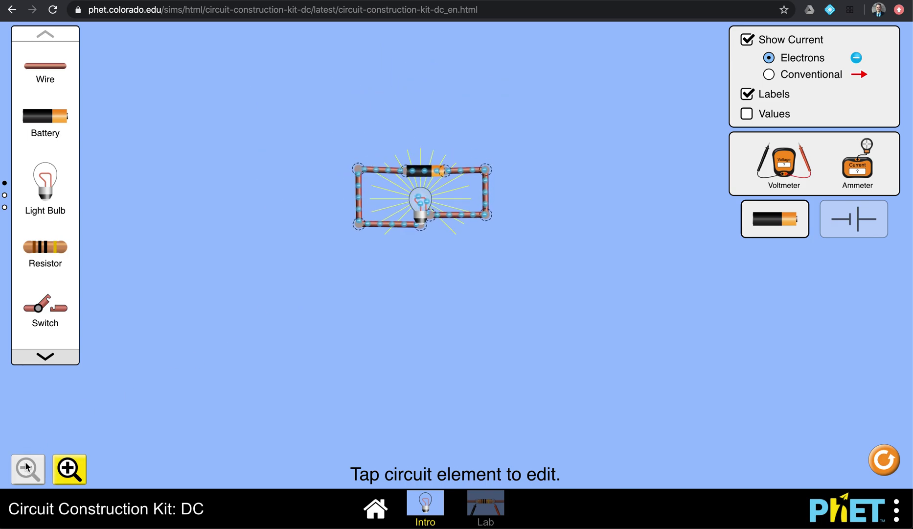
pyautogui.click(69, 468)
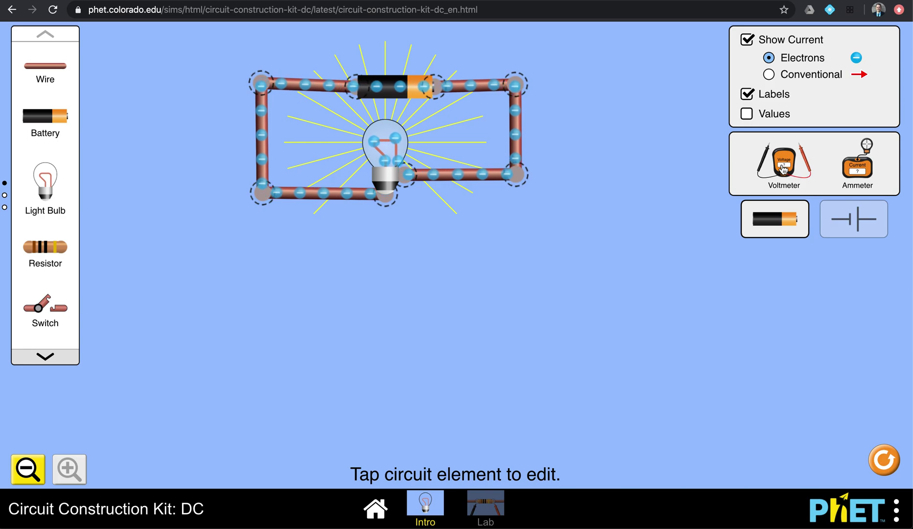
# Measure the battery's voltage with the black voltmeter probe on its negative end and the red probe on its positive end
pyautogui.moveTo(783, 169); pyautogui.dragTo(489, 291)
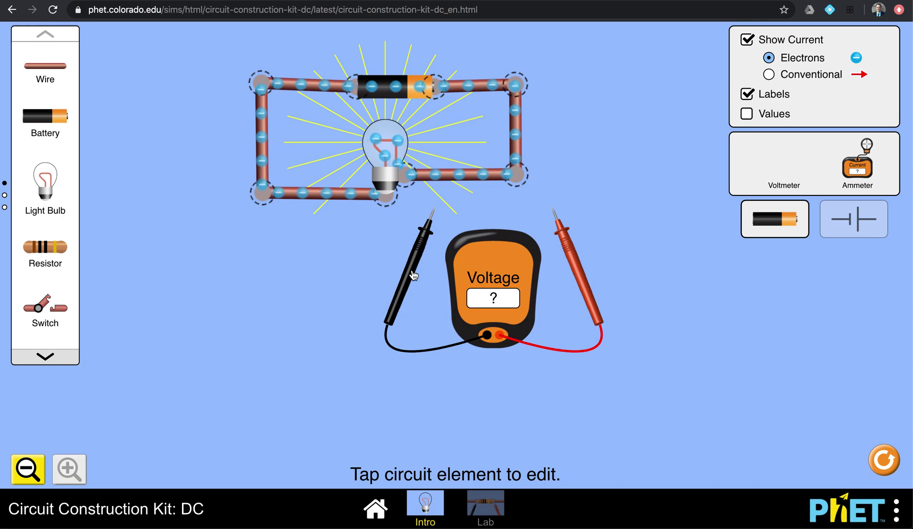
pyautogui.moveTo(413, 275); pyautogui.dragTo(334, 154)
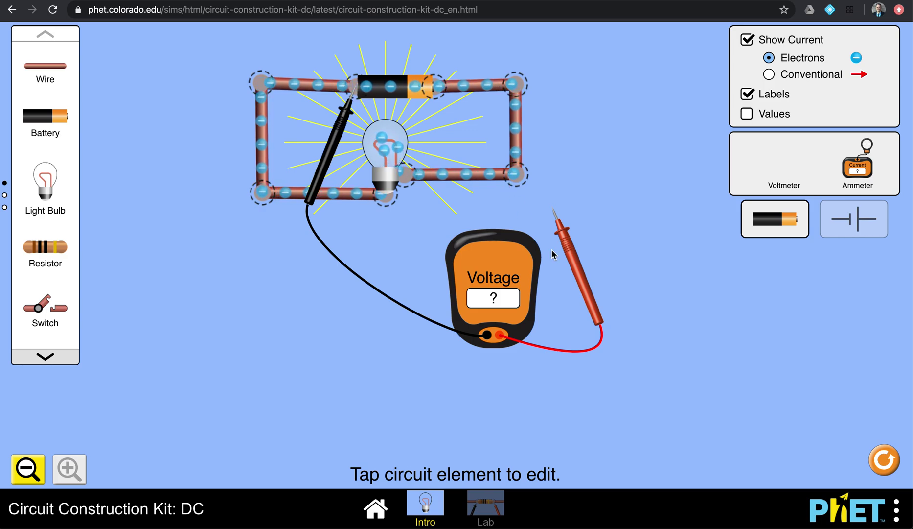
pyautogui.moveTo(566, 250); pyautogui.dragTo(457, 132)
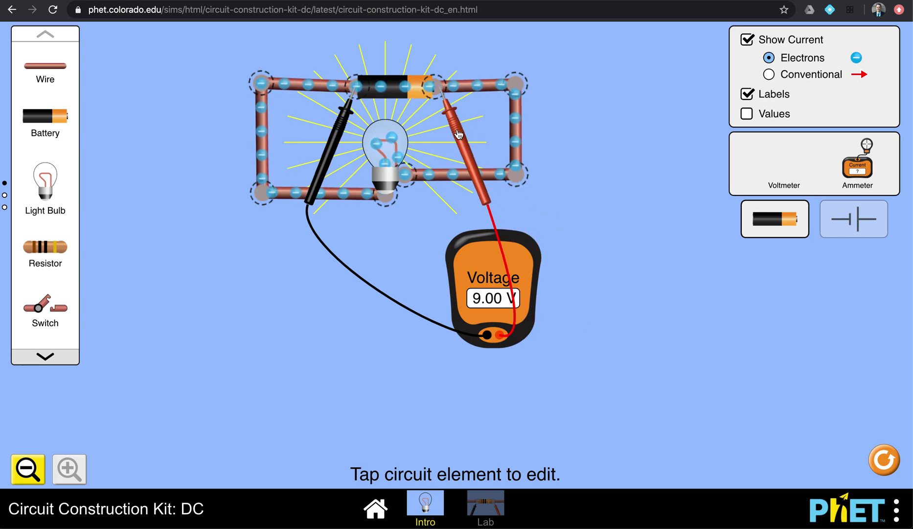
pyautogui.moveTo(473, 268); pyautogui.dragTo(396, 273)
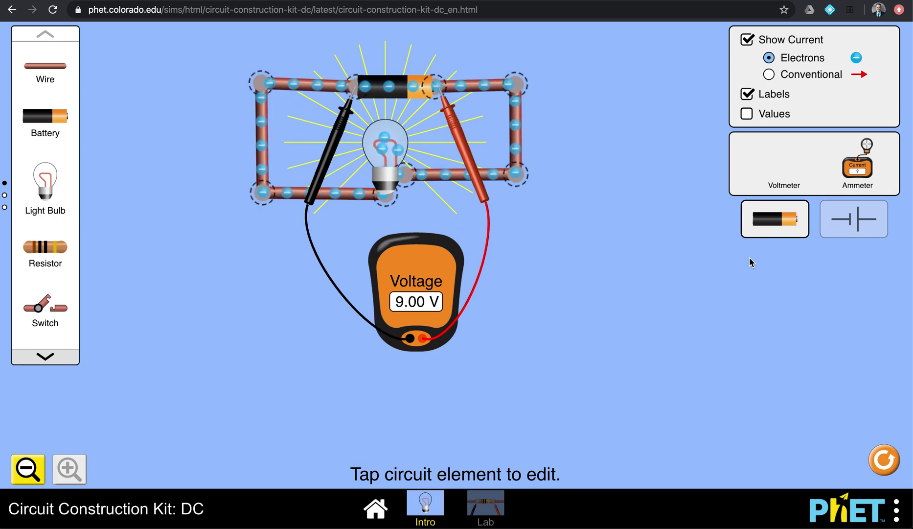
# Measure the current in the wire at the battery's negative end with the ammeter, placing its body below and left of the circuit
pyautogui.moveTo(859, 173); pyautogui.dragTo(669, 212)
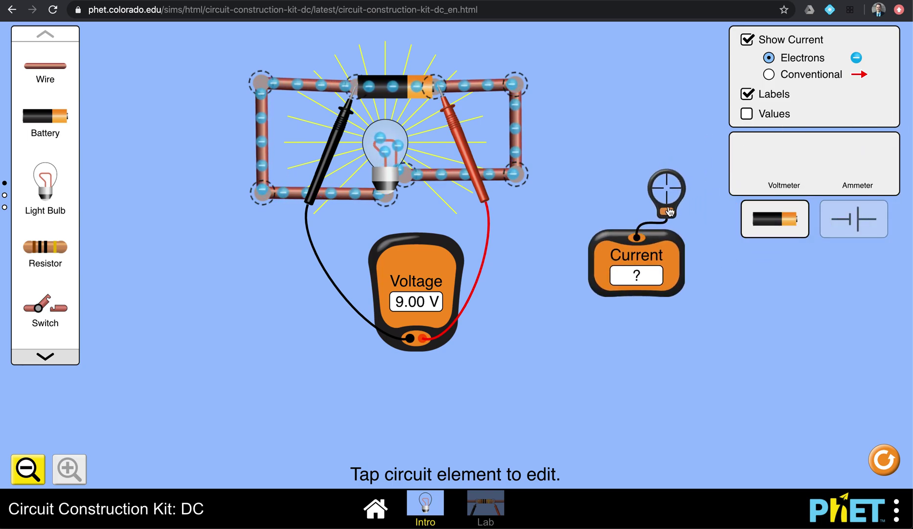
pyautogui.moveTo(636, 252); pyautogui.dragTo(198, 256)
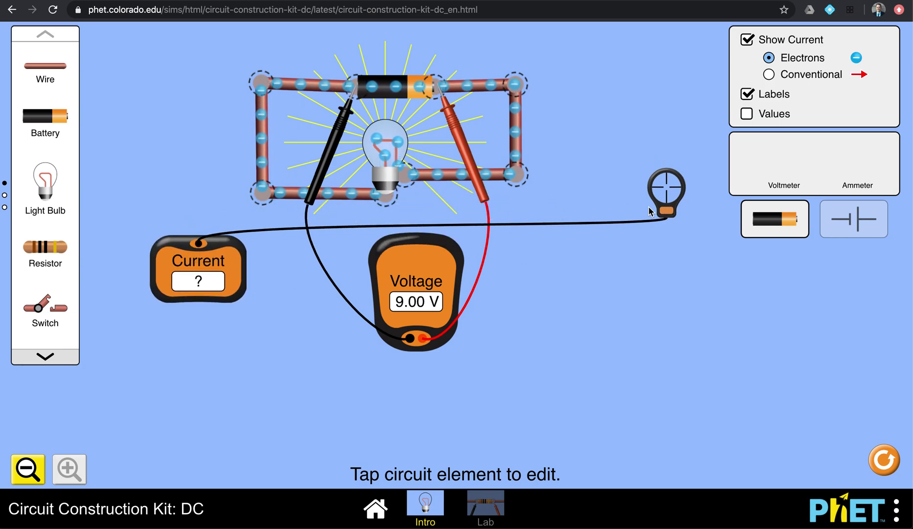
pyautogui.moveTo(658, 208); pyautogui.dragTo(309, 91)
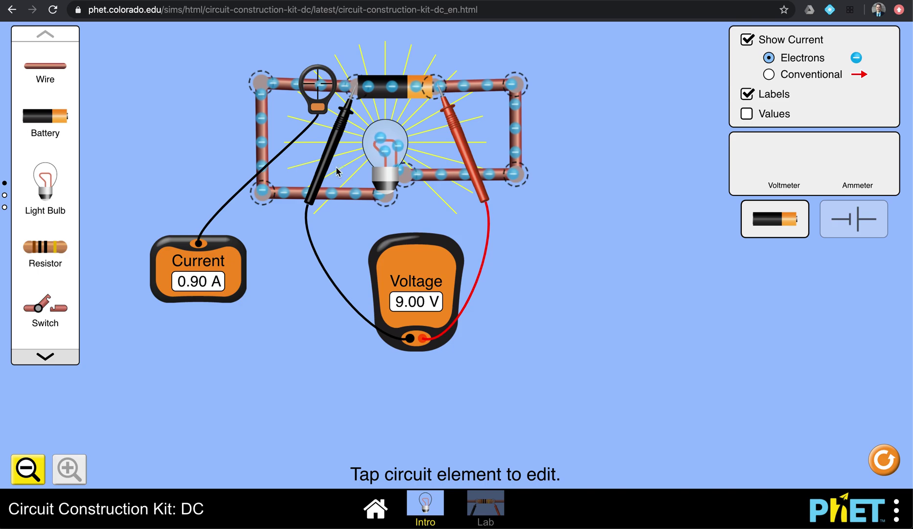
# Measure the voltage across the light bulb's two terminals and the current in the wire on the bulb's right
pyautogui.moveTo(329, 165); pyautogui.dragTo(357, 275)
pyautogui.moveTo(468, 177); pyautogui.dragTo(437, 265)
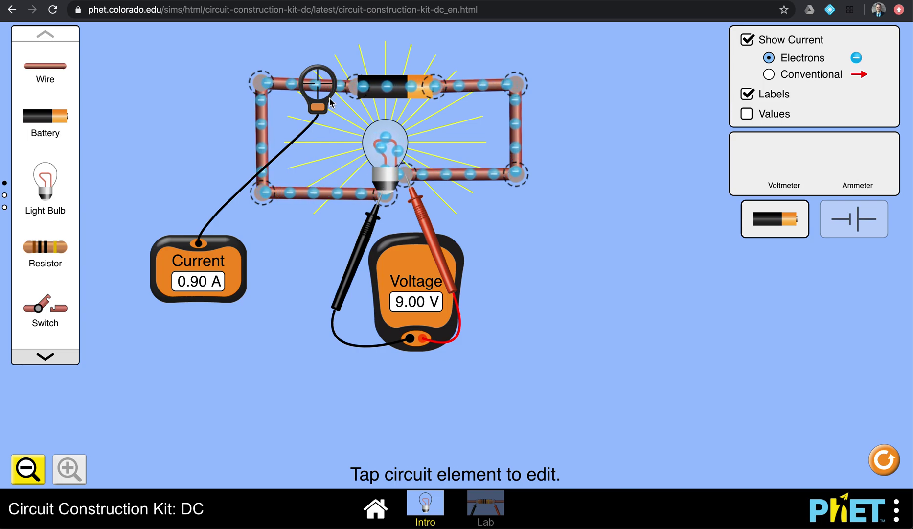
pyautogui.moveTo(318, 99); pyautogui.dragTo(446, 188)
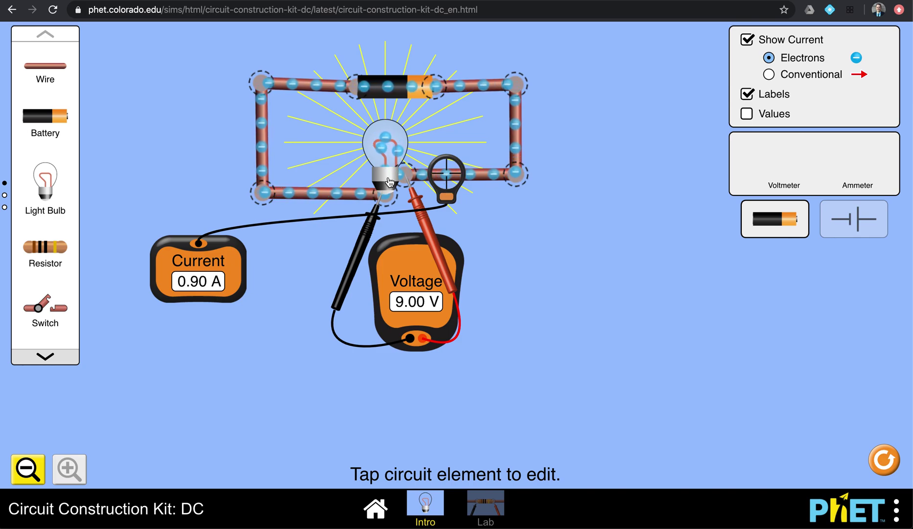
# Return the ammeter and the voltmeter to their toolbox
pyautogui.moveTo(199, 260); pyautogui.dragTo(795, 166)
pyautogui.moveTo(411, 300); pyautogui.dragTo(815, 171)
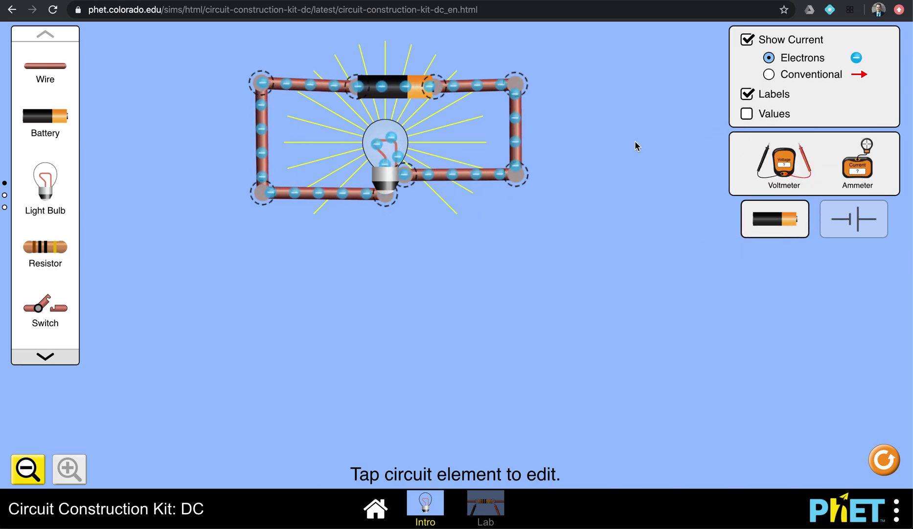
# Add a second light bulb in parallel below the first one, joined to both lower corners of the loop with four wires
pyautogui.moveTo(45, 66); pyautogui.dragTo(258, 317)
pyautogui.moveTo(57, 69); pyautogui.dragTo(368, 318)
pyautogui.moveTo(41, 184); pyautogui.dragTo(371, 298)
pyautogui.moveTo(46, 67); pyautogui.dragTo(519, 296)
pyautogui.moveTo(48, 66); pyautogui.dragTo(523, 185)
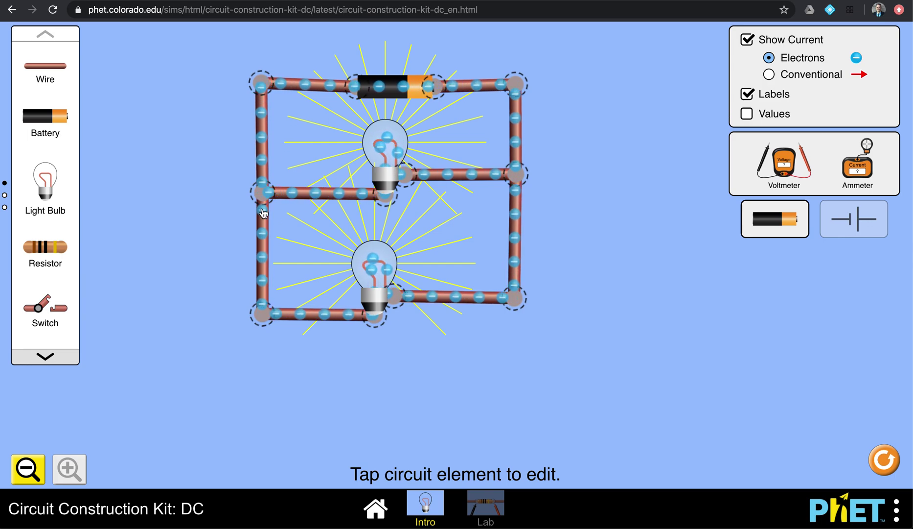
# Place the voltmeter to the right of the parallel circuit and lower its black probe beside the meter body
pyautogui.moveTo(783, 163); pyautogui.dragTo(637, 252)
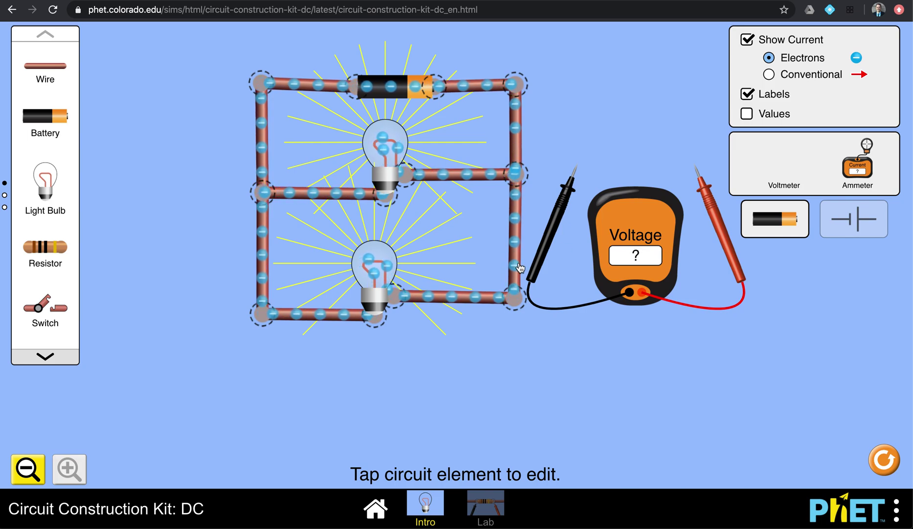
pyautogui.moveTo(544, 251); pyautogui.dragTo(558, 306)
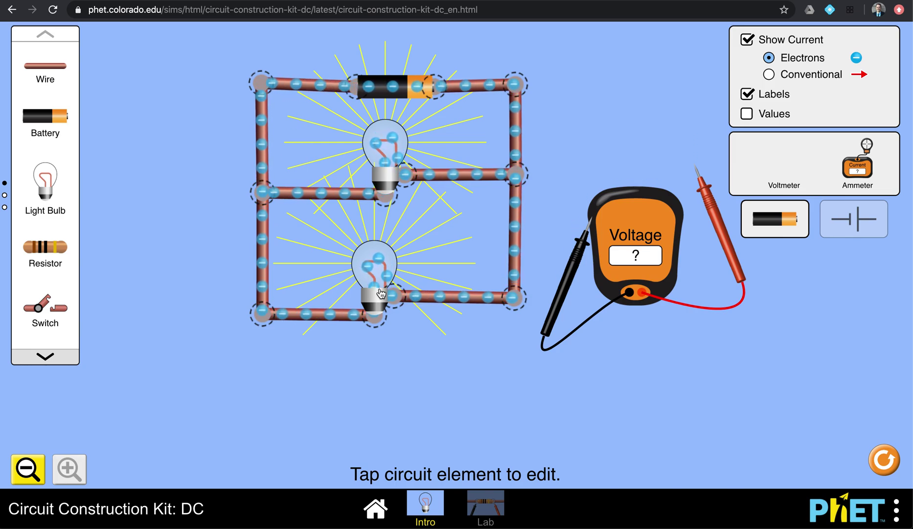
# Cut the junction beneath the lower bulb to break its branch, and reconnect the loose wire to the bulb
pyautogui.rightClick(376, 319)
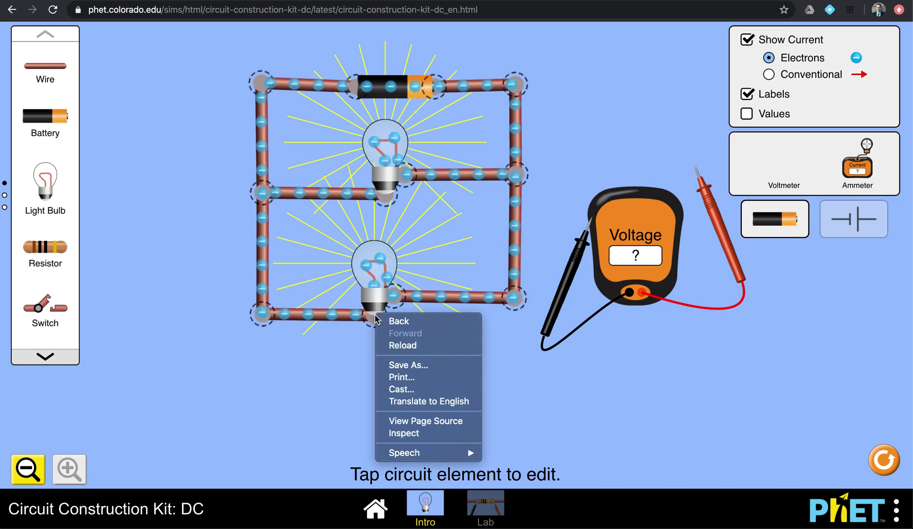
pyautogui.click(326, 346)
pyautogui.moveTo(375, 315); pyautogui.dragTo(401, 317)
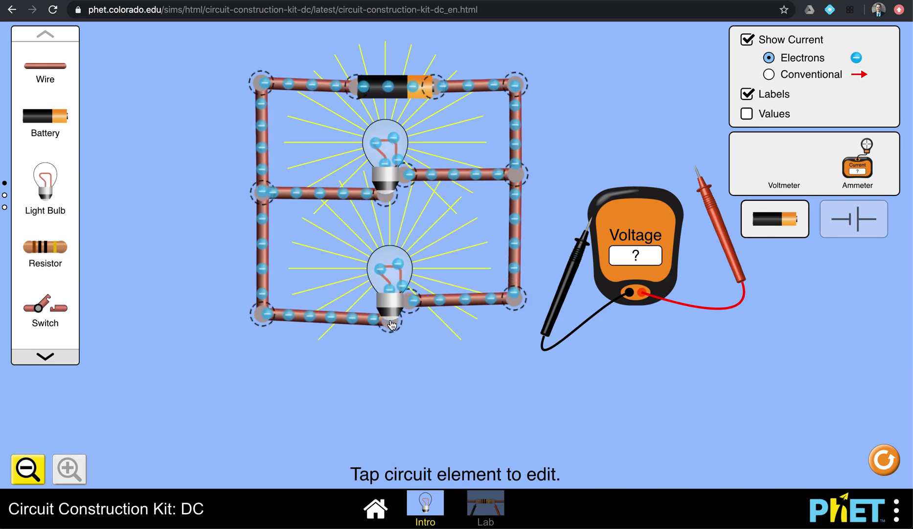
pyautogui.click(391, 318)
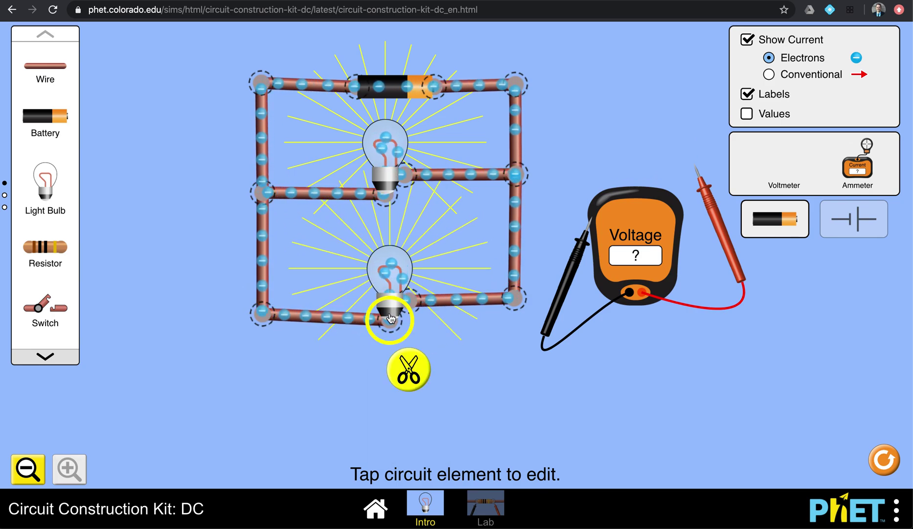
pyautogui.click(408, 370)
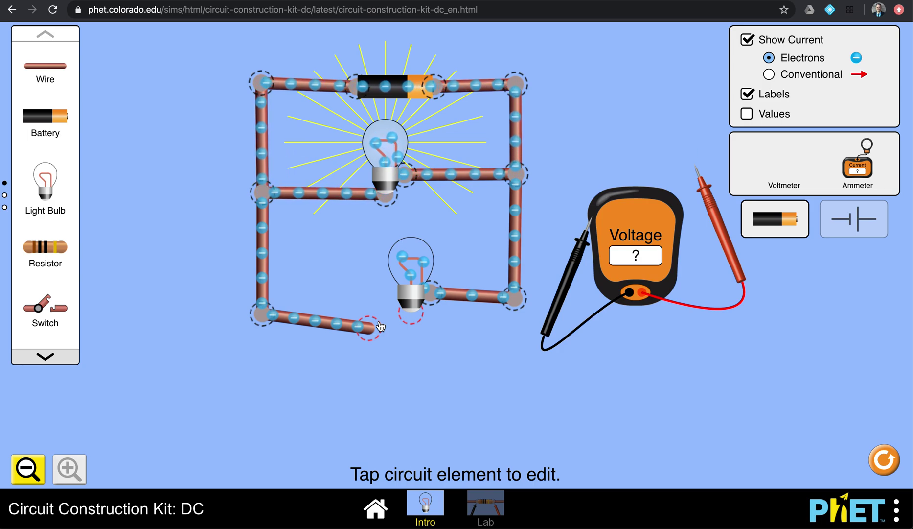
pyautogui.moveTo(380, 327); pyautogui.dragTo(399, 322)
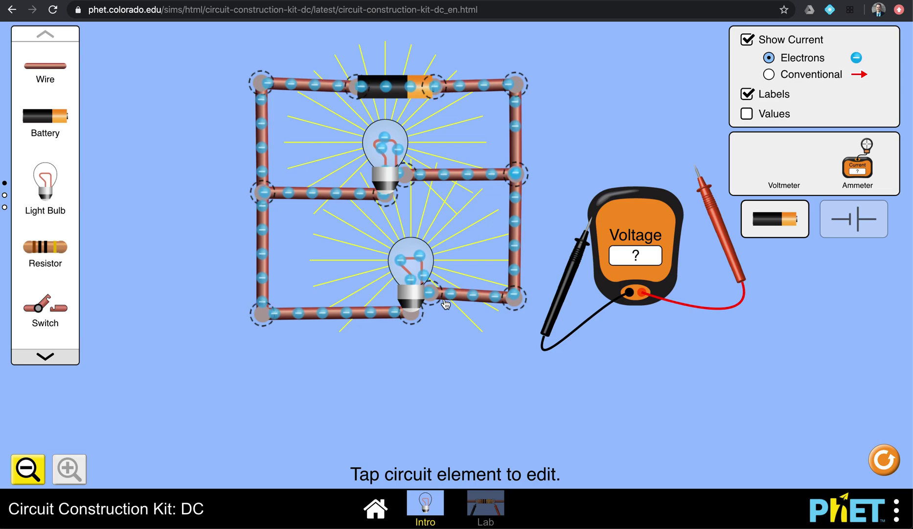
# Cut the junction beneath the lower bulb again and delete the bottom wire and the vertical wire on the branch's left side
pyautogui.click(410, 310)
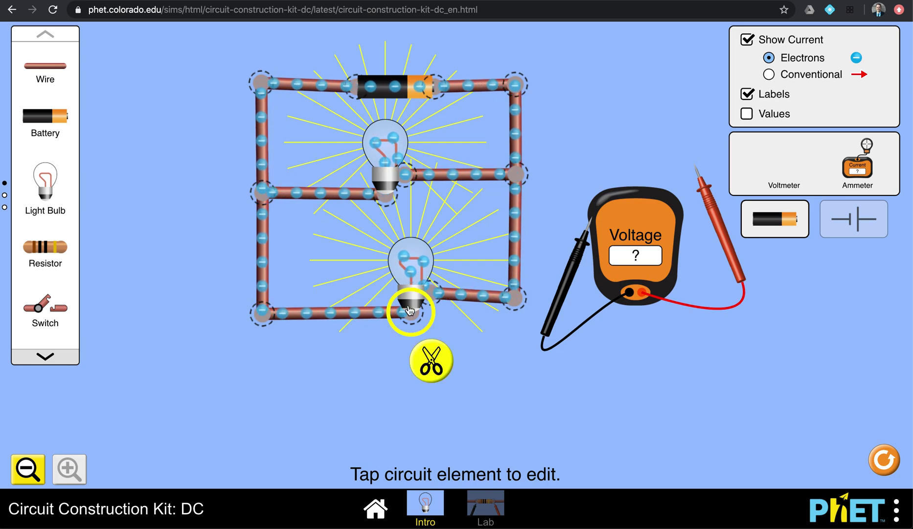
pyautogui.click(428, 362)
pyautogui.click(311, 310)
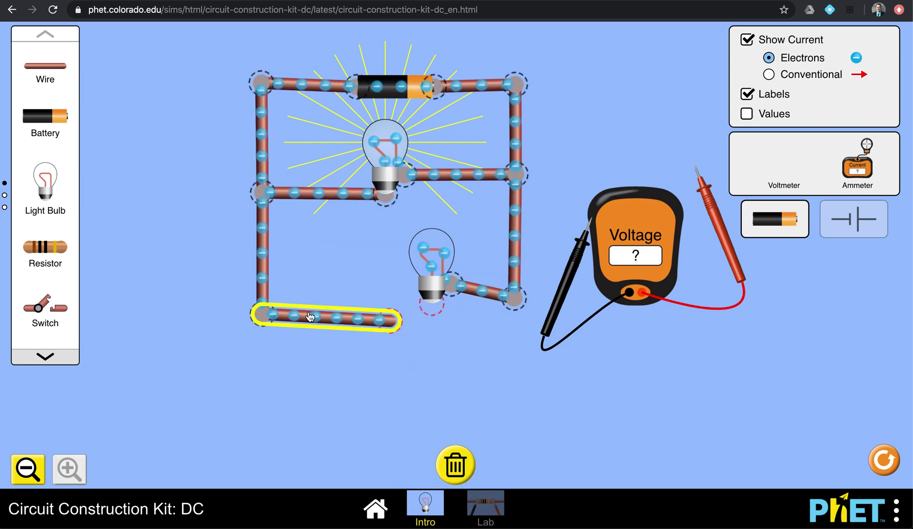
pyautogui.click(468, 464)
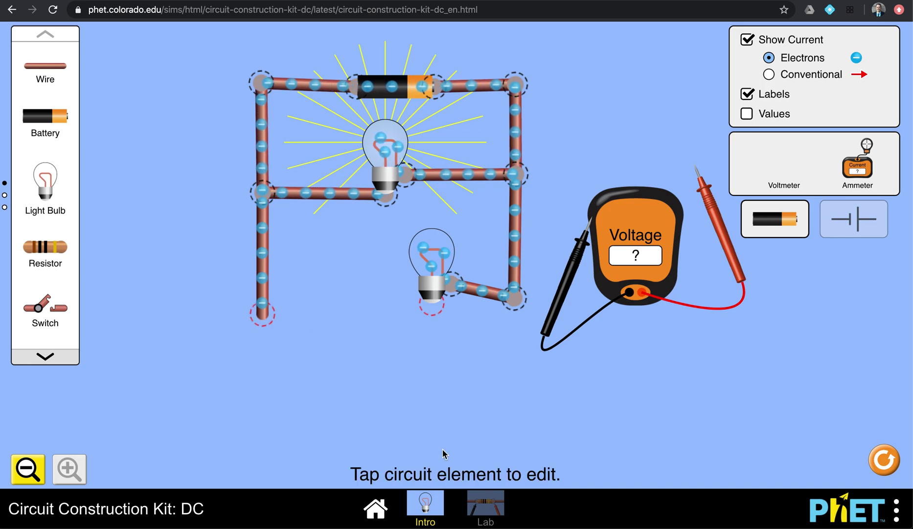
pyautogui.click(262, 255)
pyautogui.click(445, 452)
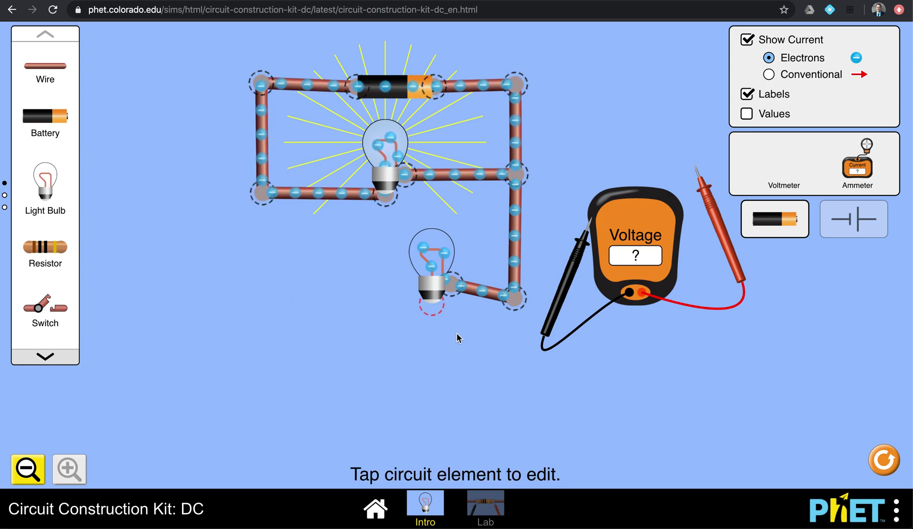
# Delete the two wires linking the lower bulb to the right side of the circuit
pyautogui.click(482, 295)
pyautogui.click(450, 470)
pyautogui.click(513, 266)
pyautogui.click(454, 466)
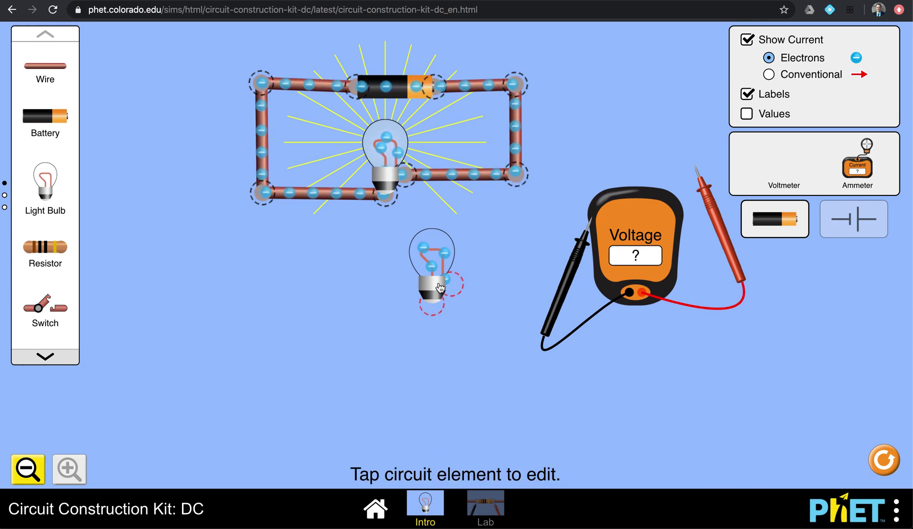
# Cut the junction beneath the lit bulb and widen the circuit leftward, leaving a short open-ended wire at its lower-left corner
pyautogui.click(385, 207)
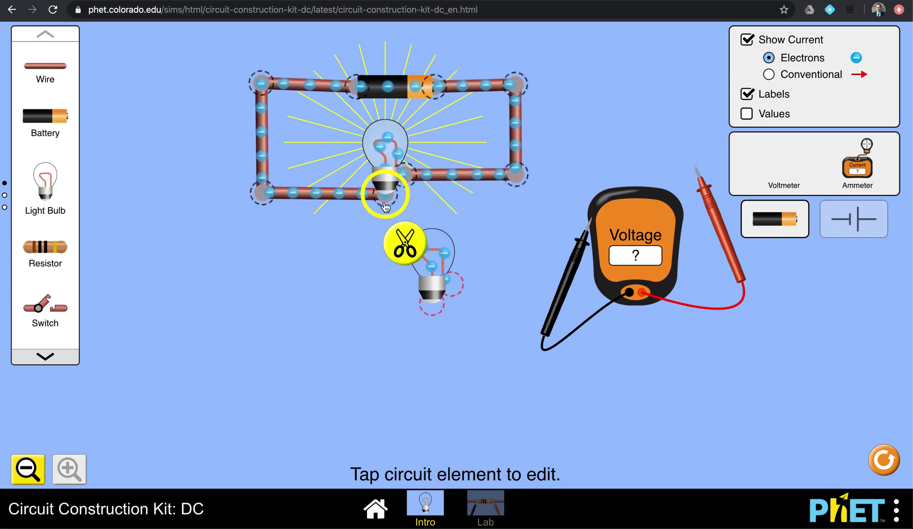
pyautogui.click(407, 250)
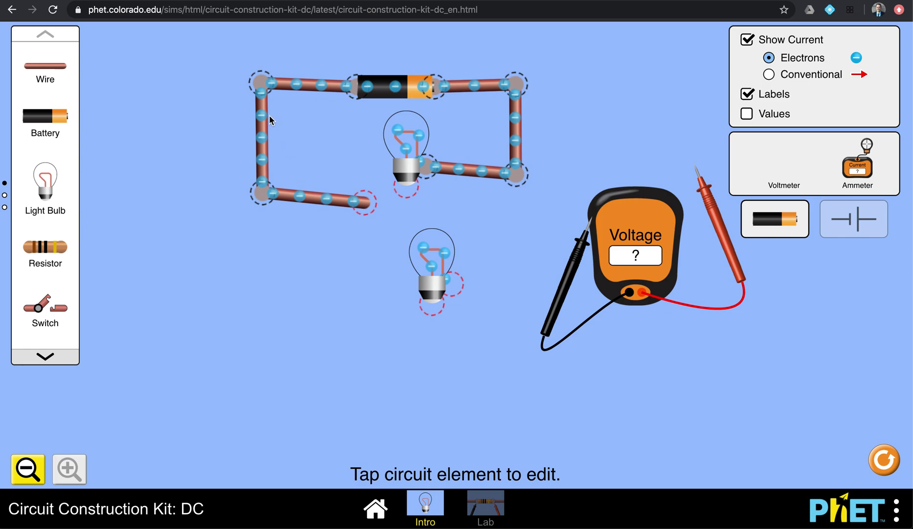
pyautogui.moveTo(261, 85); pyautogui.dragTo(153, 84)
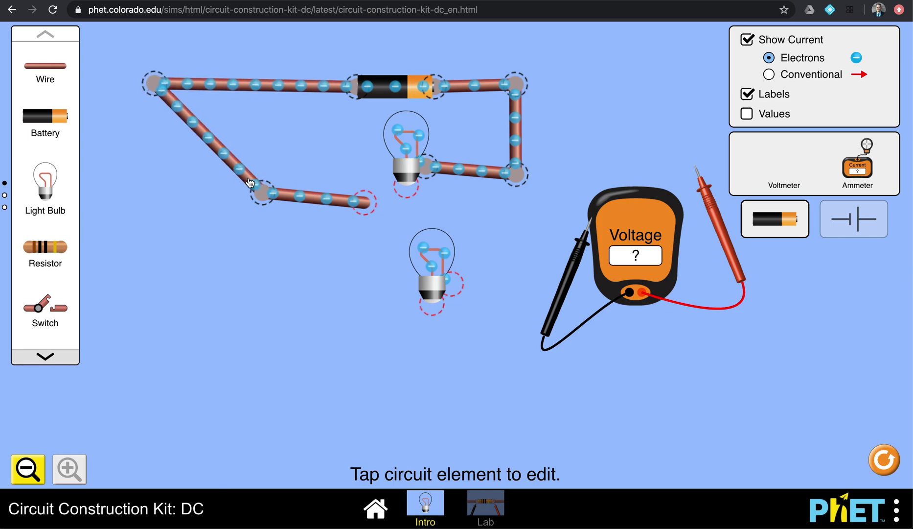
pyautogui.moveTo(259, 195); pyautogui.dragTo(157, 193)
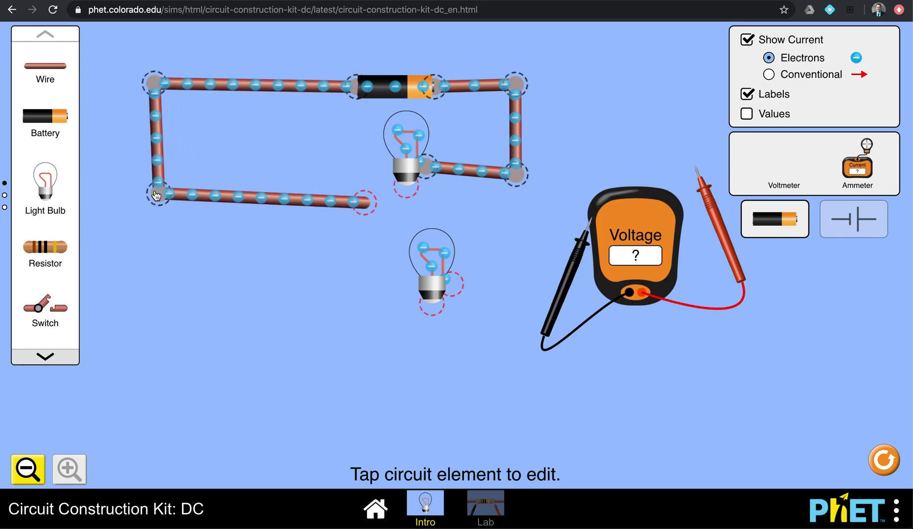
pyautogui.moveTo(364, 205); pyautogui.dragTo(246, 199)
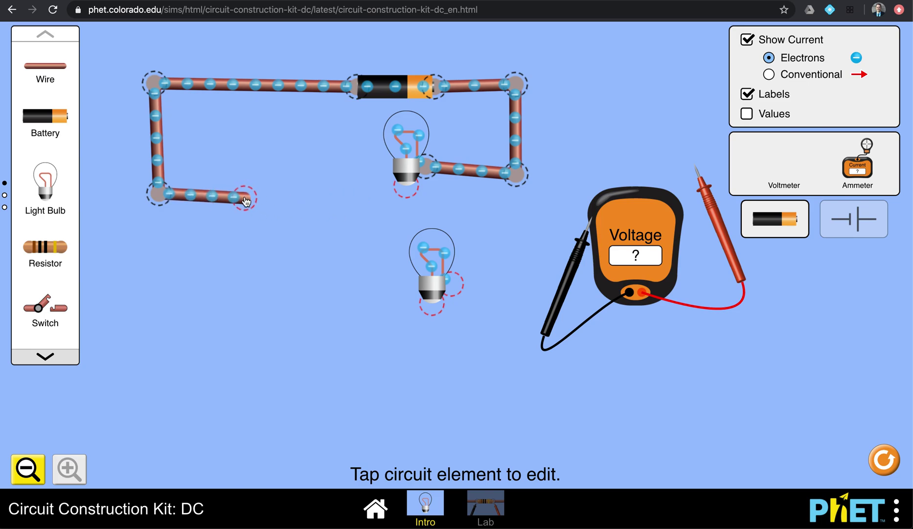
# Attach the spare bulb's base to the lower-left wire and link its side terminal to the other bulb's base with a new wire
pyautogui.moveTo(435, 294); pyautogui.dragTo(251, 181)
pyautogui.click(265, 215)
pyautogui.moveTo(49, 69); pyautogui.dragTo(277, 175)
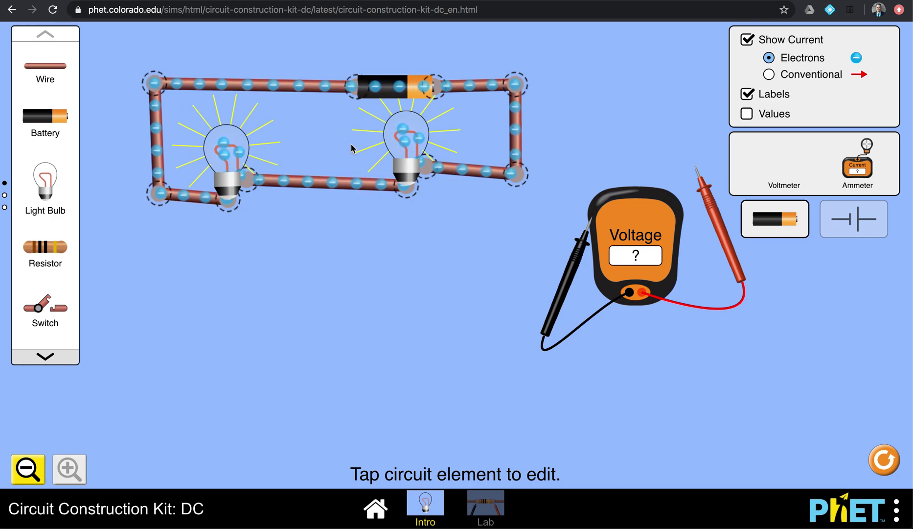
# Measure the voltage across the battery with the black probe on its left end and red on its right, and park both probes below the circuit
pyautogui.moveTo(559, 299); pyautogui.dragTo(324, 166)
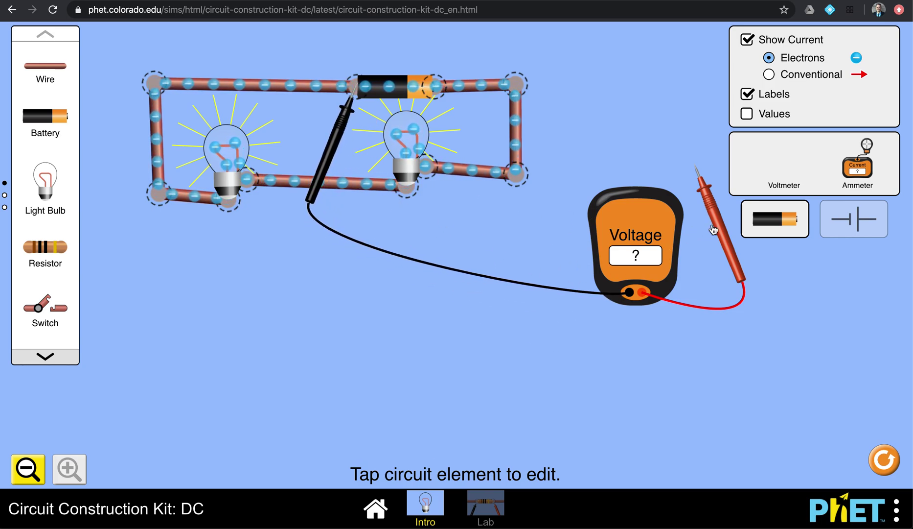
pyautogui.moveTo(717, 230); pyautogui.dragTo(461, 152)
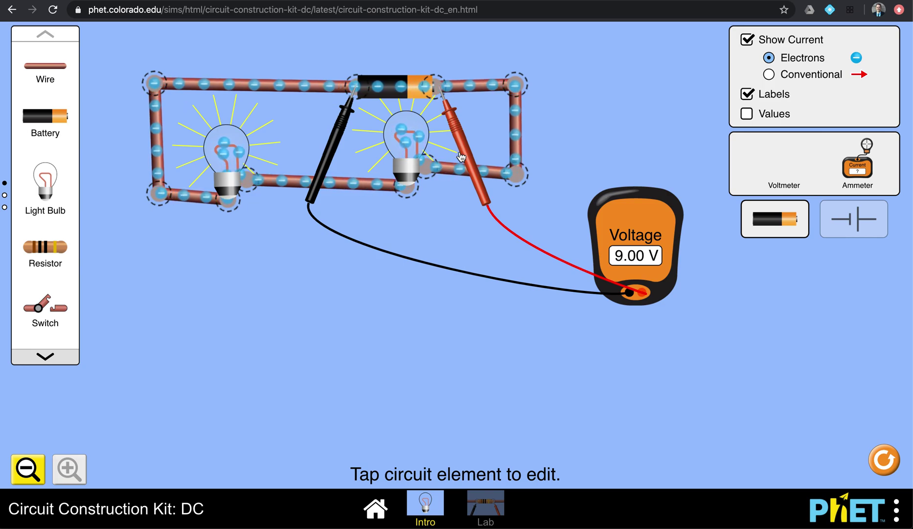
pyautogui.moveTo(323, 168); pyautogui.dragTo(278, 220)
pyautogui.moveTo(478, 176); pyautogui.dragTo(490, 284)
pyautogui.moveTo(280, 229); pyautogui.dragTo(405, 322)
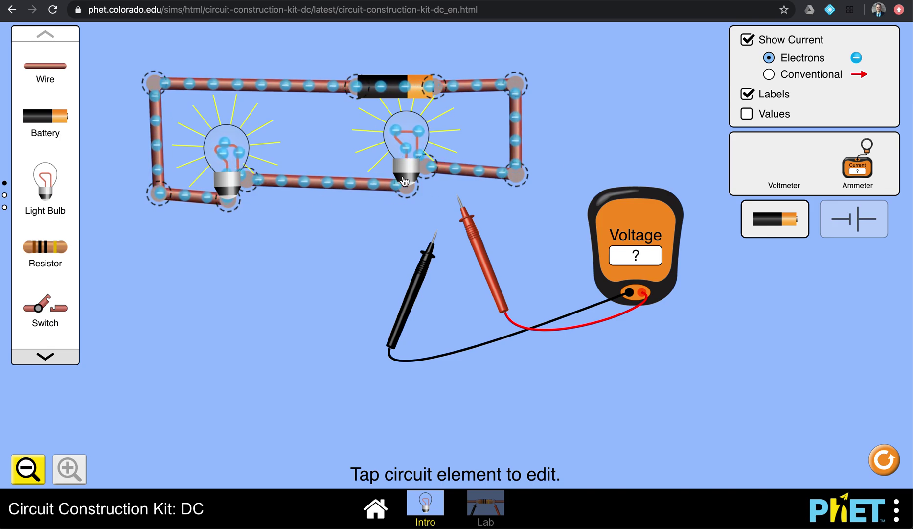
# Place the ammeter below the left bulb, measure the current in the wire left of the battery, and return the sensor above the meter
pyautogui.moveTo(857, 164); pyautogui.dragTo(257, 307)
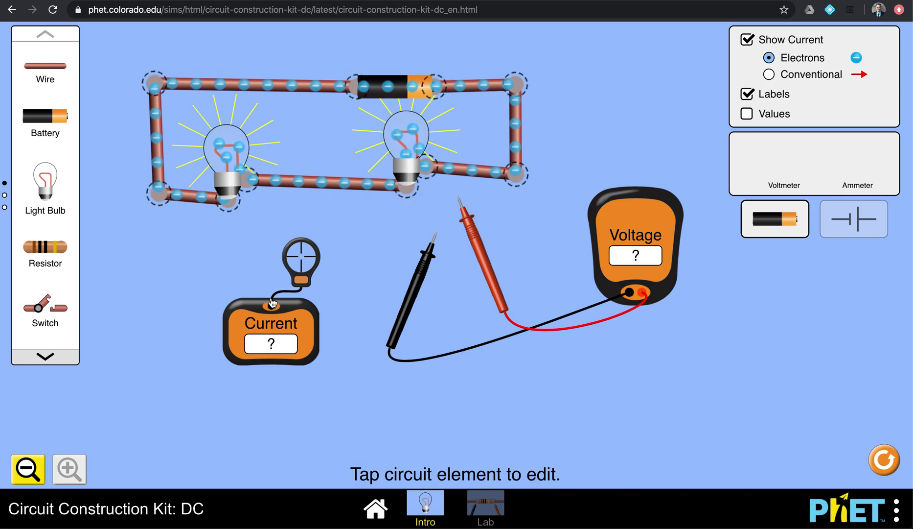
pyautogui.moveTo(301, 260); pyautogui.dragTo(327, 97)
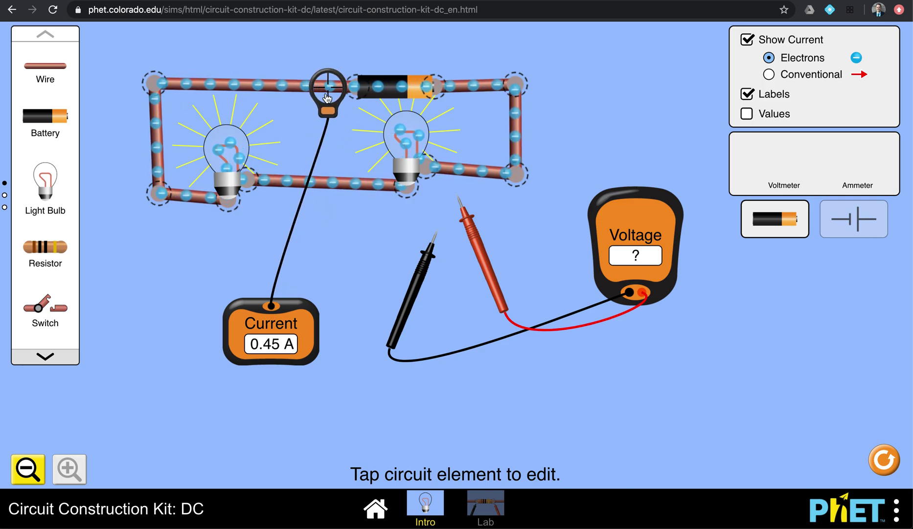
pyautogui.moveTo(327, 97); pyautogui.dragTo(270, 272)
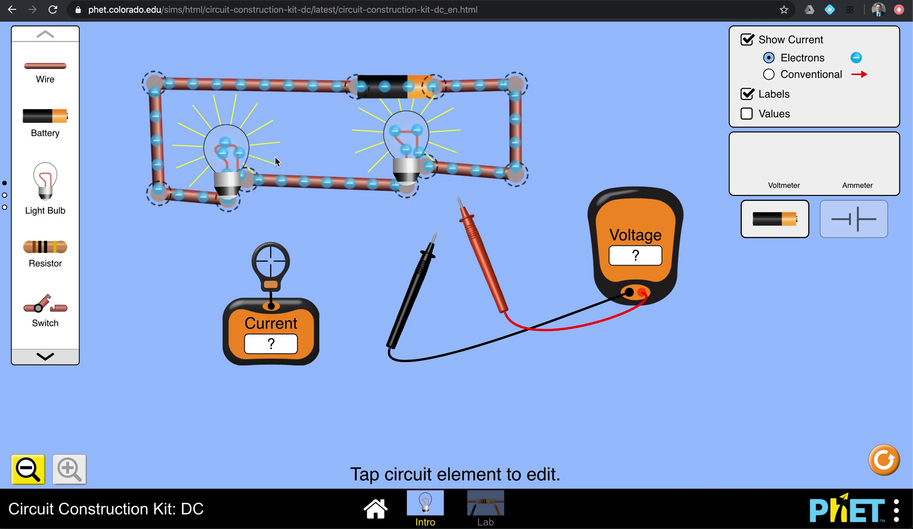